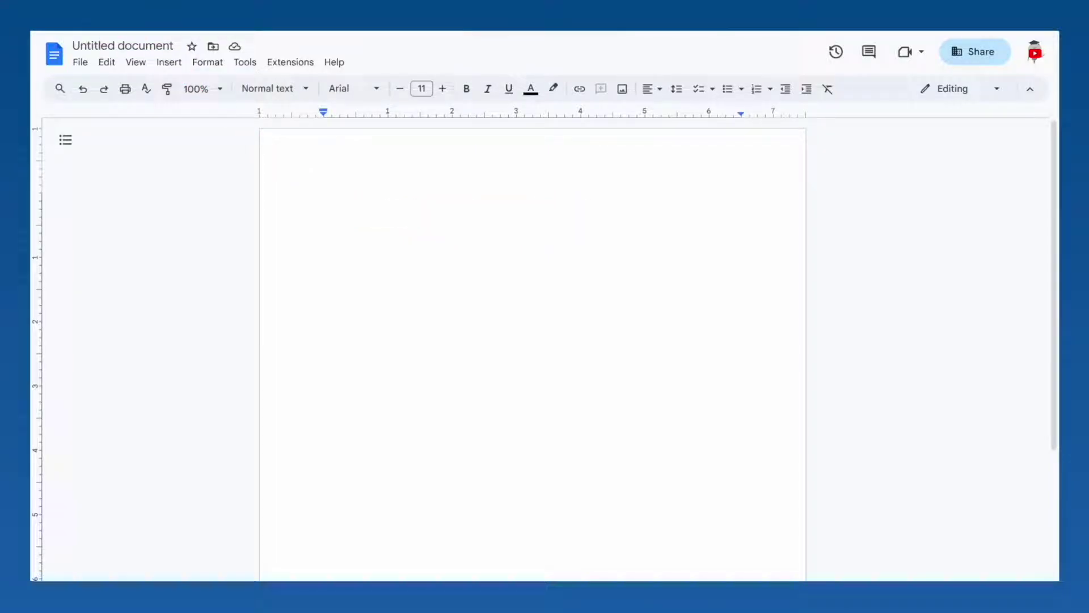
Step: Change the document title from Untitled to 'Word Processing Software'
{"action": "left_click", "coordinate": [122, 45]}
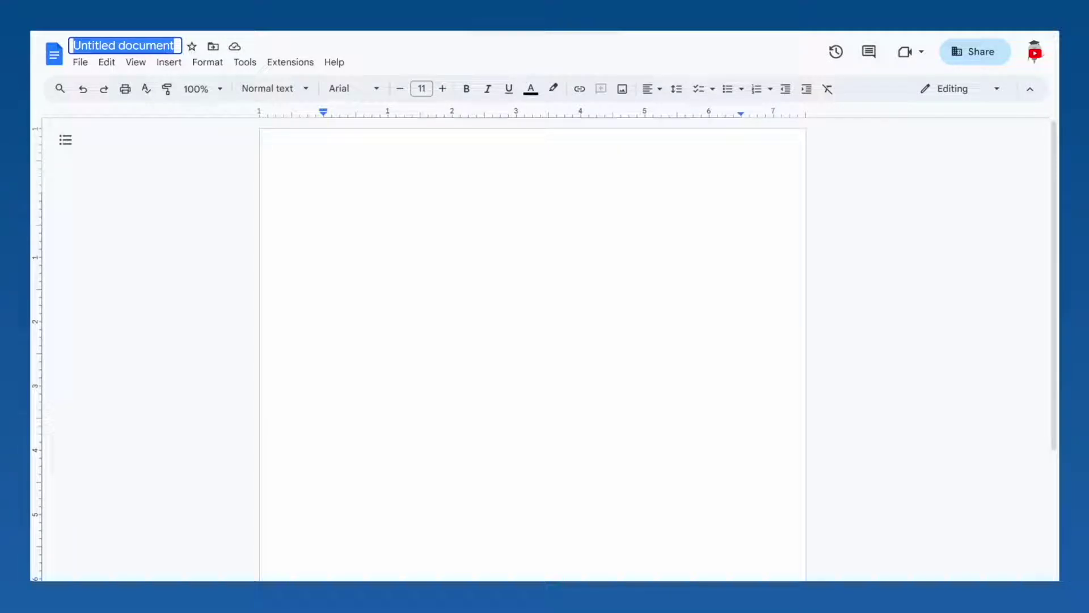
{"action": "type", "text": "Word Processing Software"}
{"action": "key", "text": "Return"}
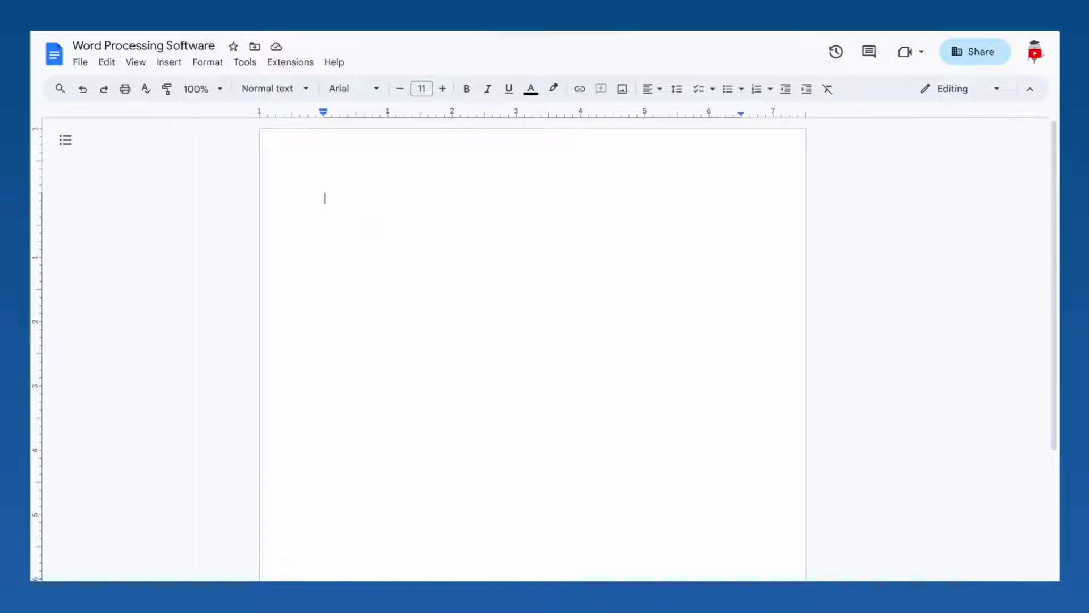
Step: Type the line 'Word processing software' and select all of it
{"action": "type", "text": "Word processing software"}
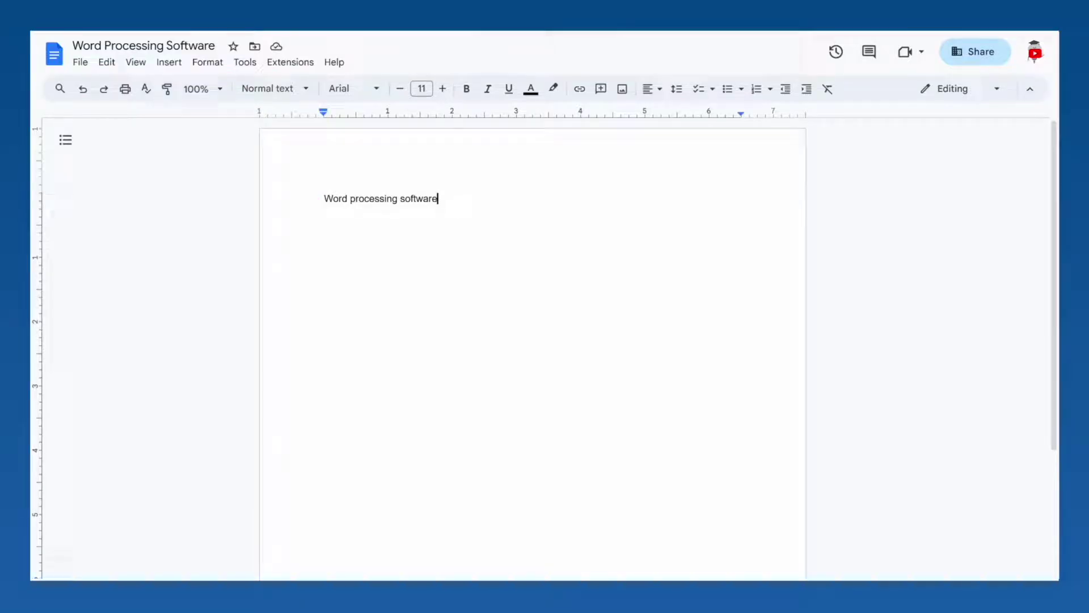
{"action": "key", "text": "ctrl+a"}
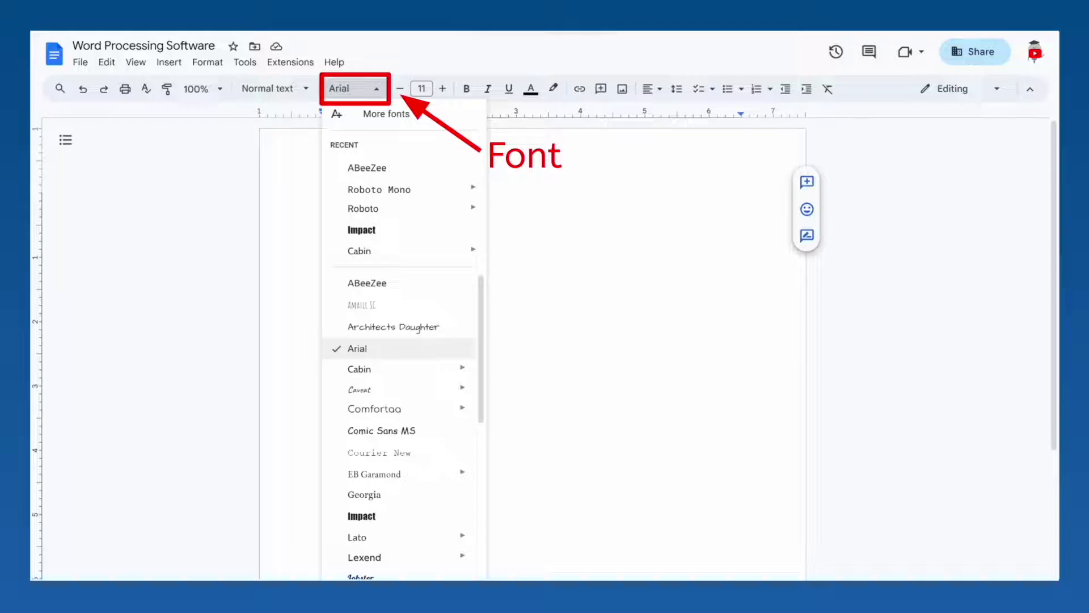
Step: Apply the ABeeZee font to the selected line
{"action": "left_click", "coordinate": [430, 283]}
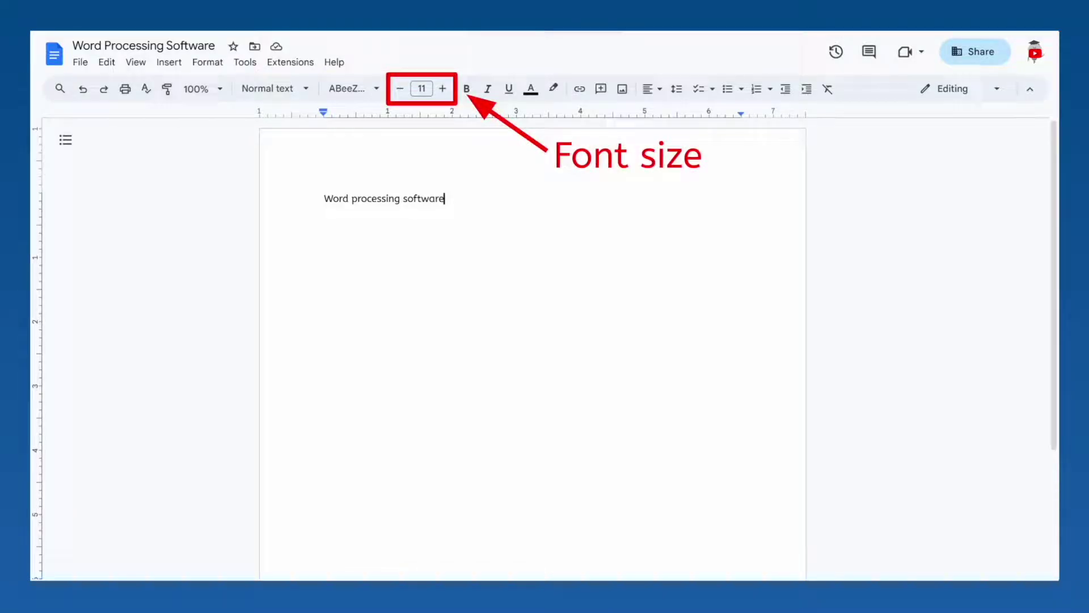
Step: Nudge the line's font size up and down, then set it to 24
{"action": "key", "text": "ctrl+a"}
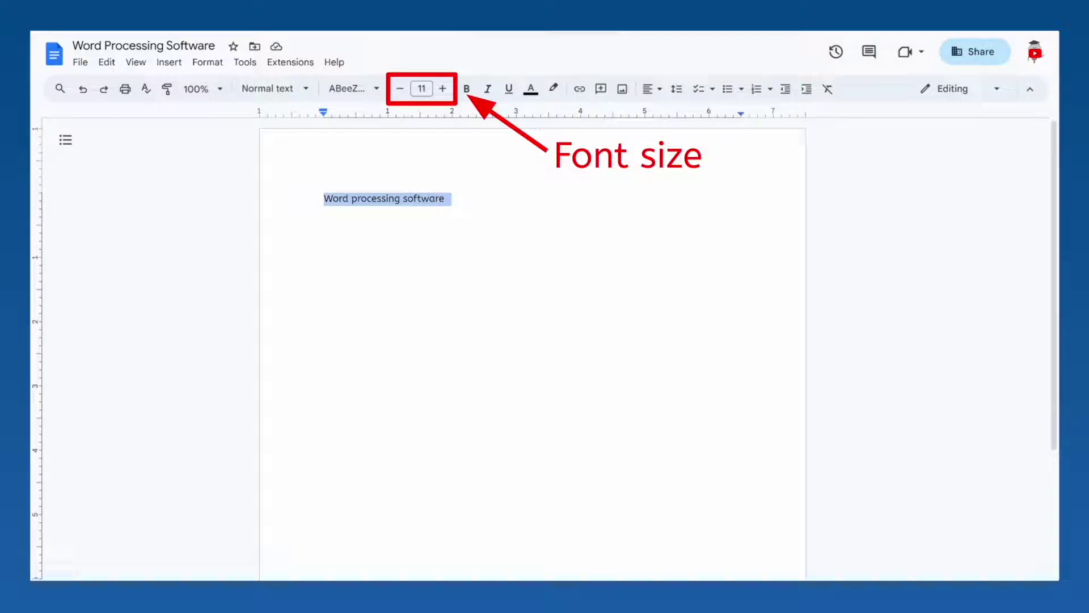
{"action": "key", "text": "ctrl+shift+period"}
{"action": "key", "text": "ctrl+shift+period"}
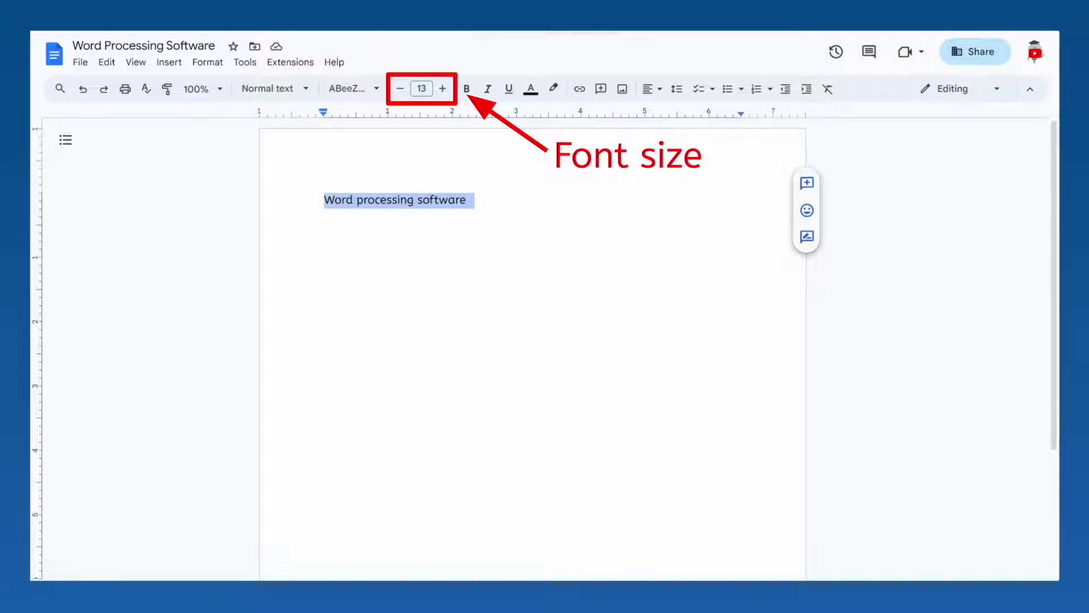
{"action": "key", "text": "ctrl+shift+period"}
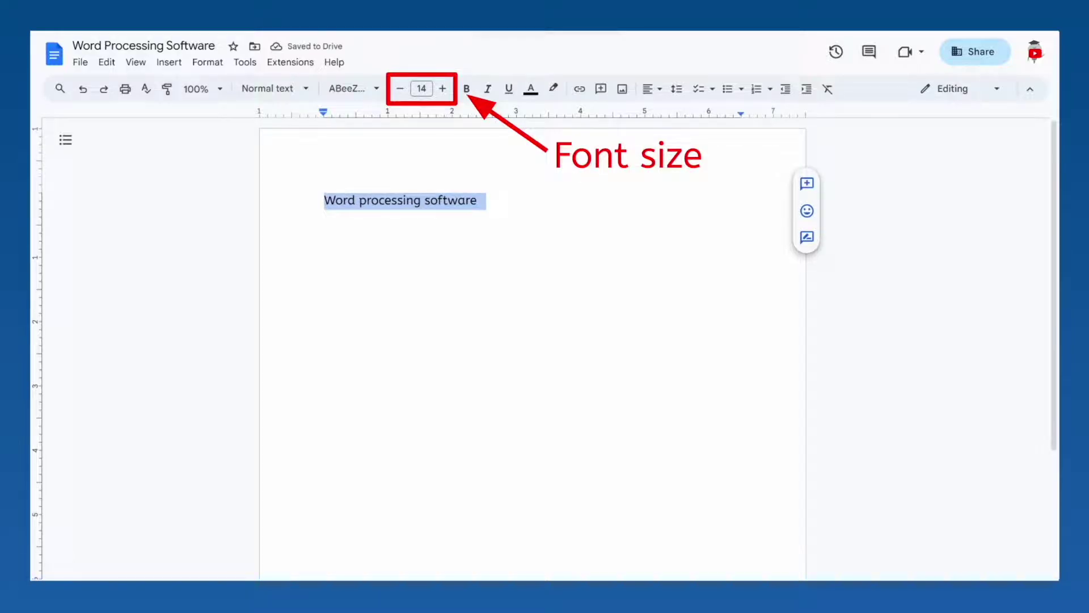
{"action": "key", "text": "ctrl+shift+comma"}
{"action": "key", "text": "ctrl+shift+comma"}
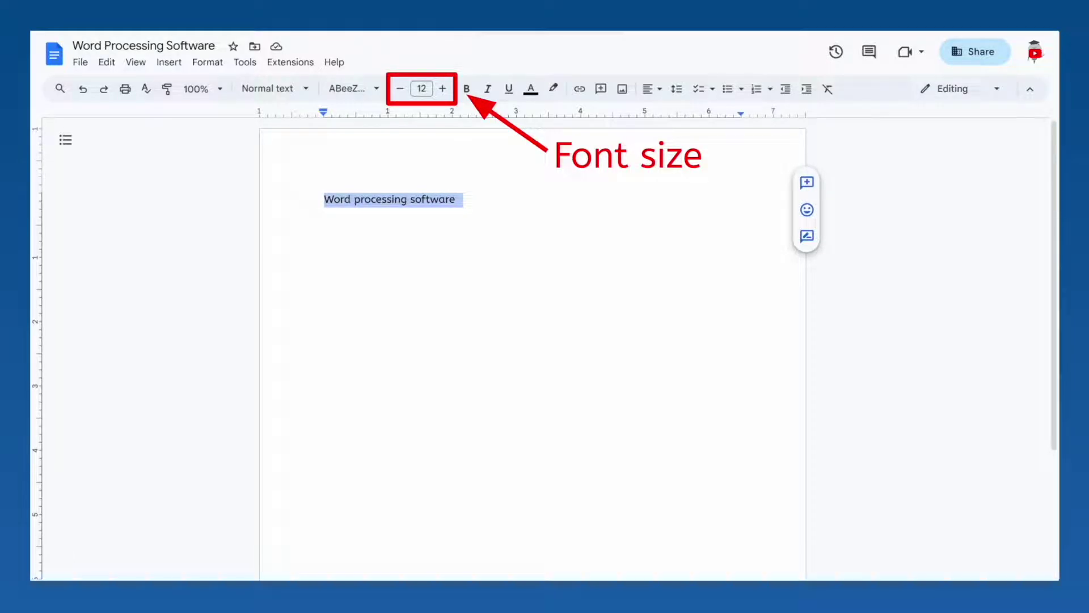
{"action": "key", "text": "ctrl+shift+comma"}
{"action": "left_click", "coordinate": [422, 88]}
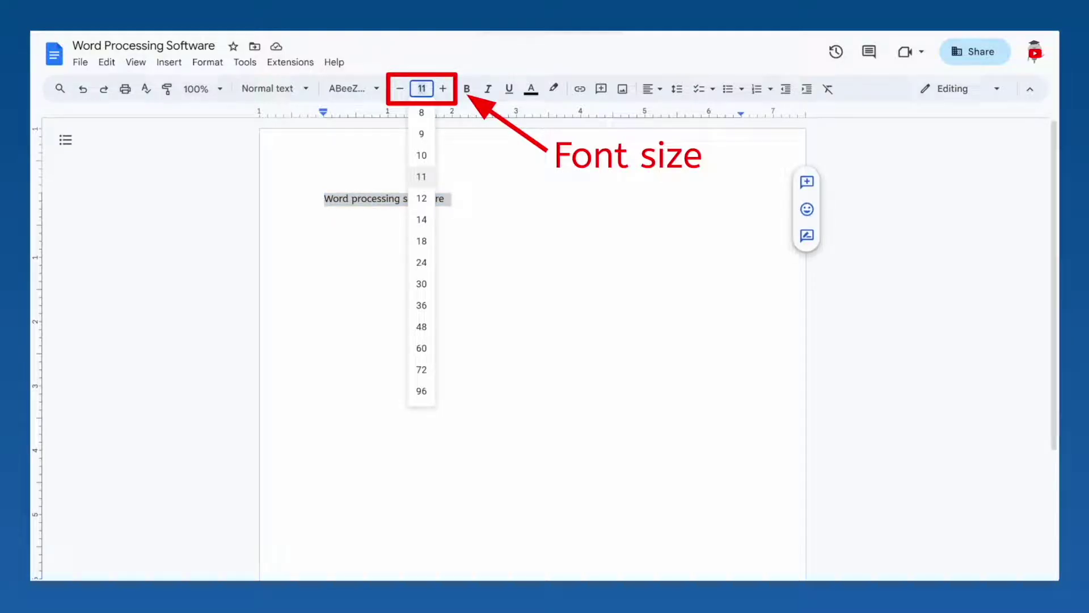
{"action": "left_click", "coordinate": [422, 263]}
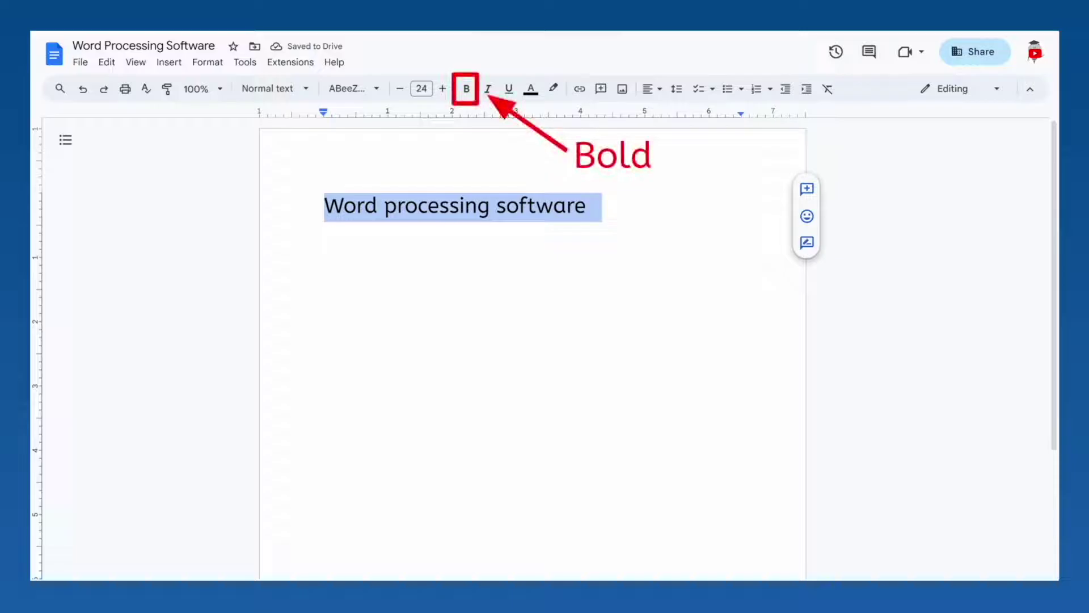
Step: Bold the word 'processing', then undo the bold
{"action": "double_click", "coordinate": [437, 206]}
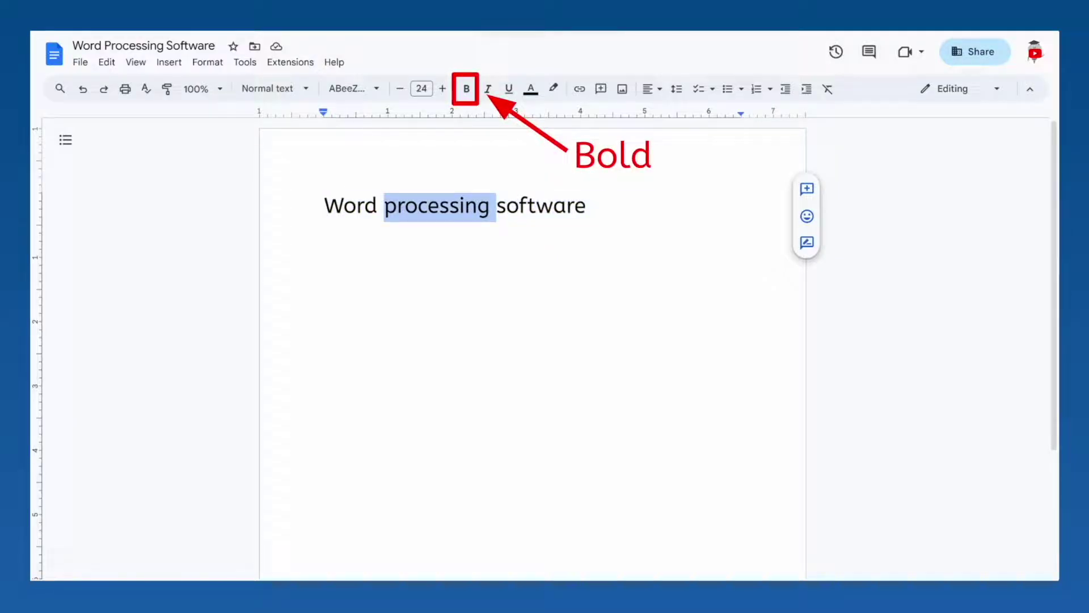
{"action": "key", "text": "ctrl+b"}
{"action": "left_click", "coordinate": [587, 206]}
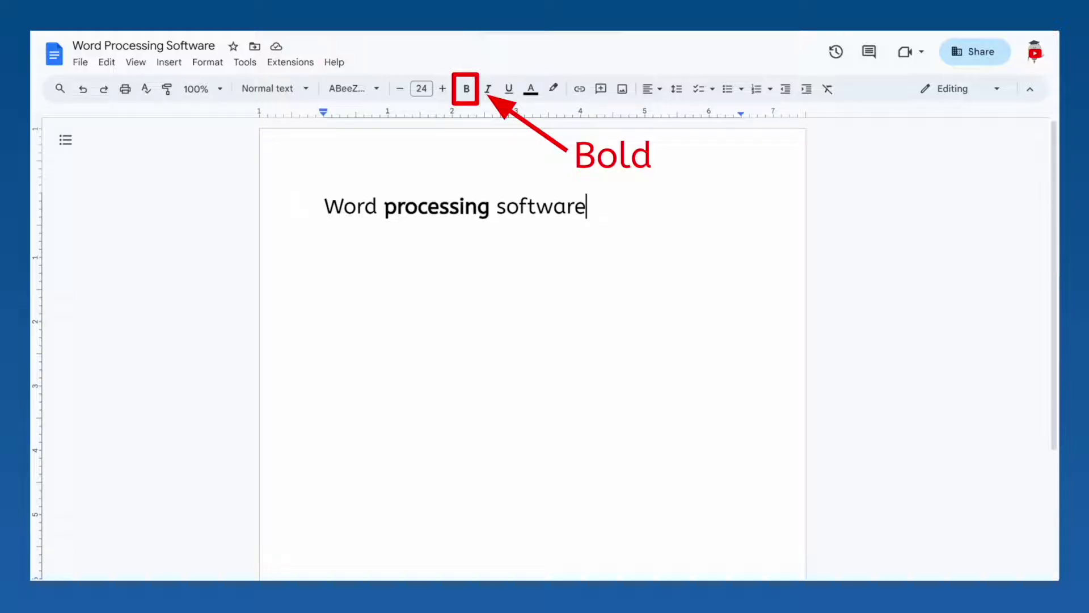
{"action": "key", "text": "ctrl+z"}
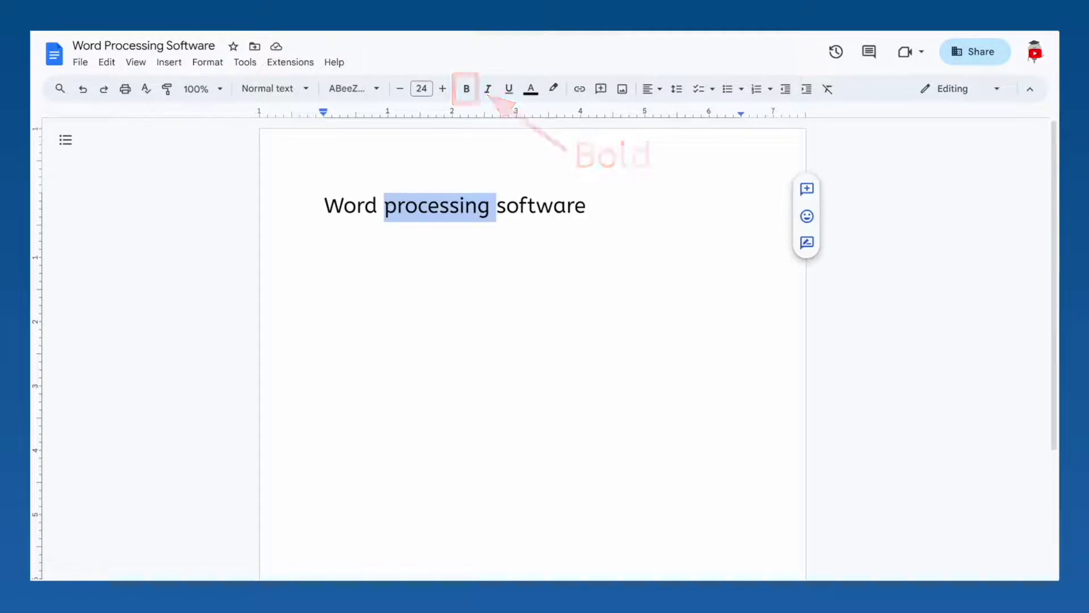
Step: Italicise 'processing', then undo the italics
{"action": "key", "text": "ctrl+i"}
{"action": "key", "text": "End"}
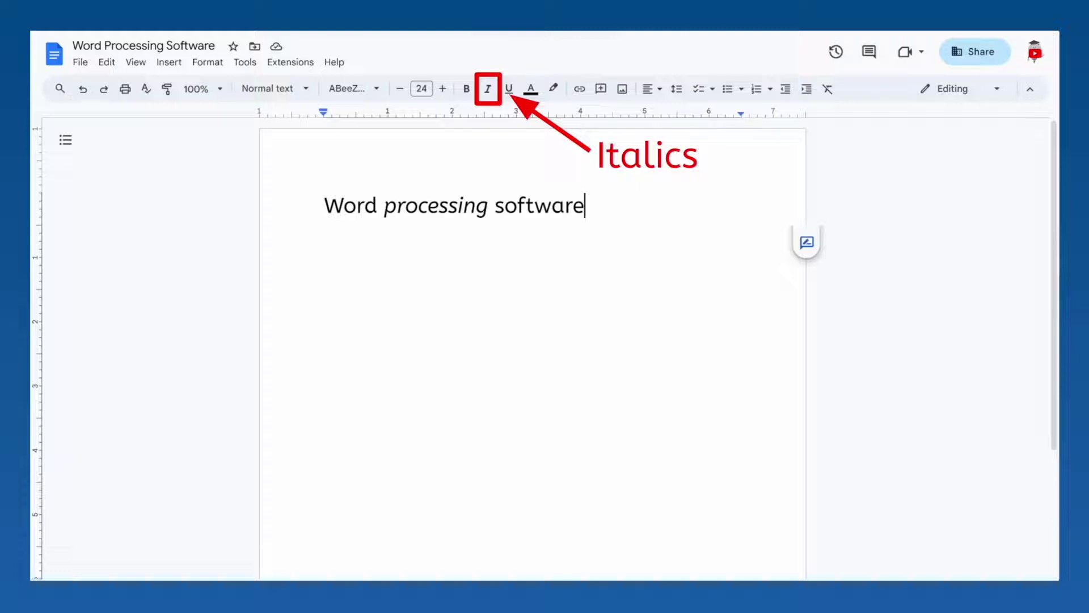
{"action": "key", "text": "ctrl+z"}
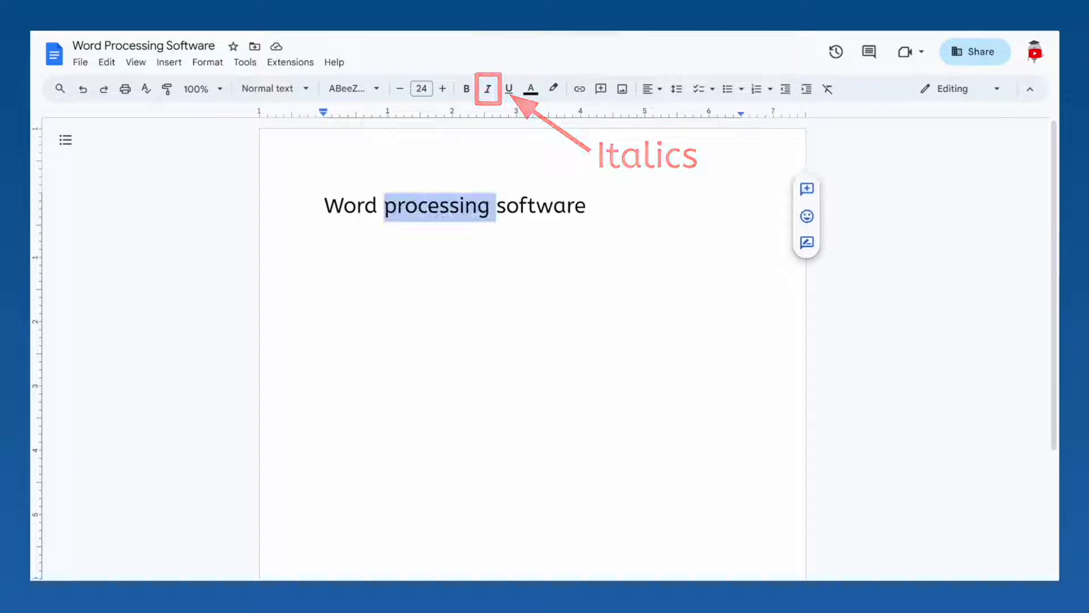
Step: Underline the word 'processing' and deselect it to view the underline
{"action": "key", "text": "ctrl+u"}
{"action": "key", "text": "End"}
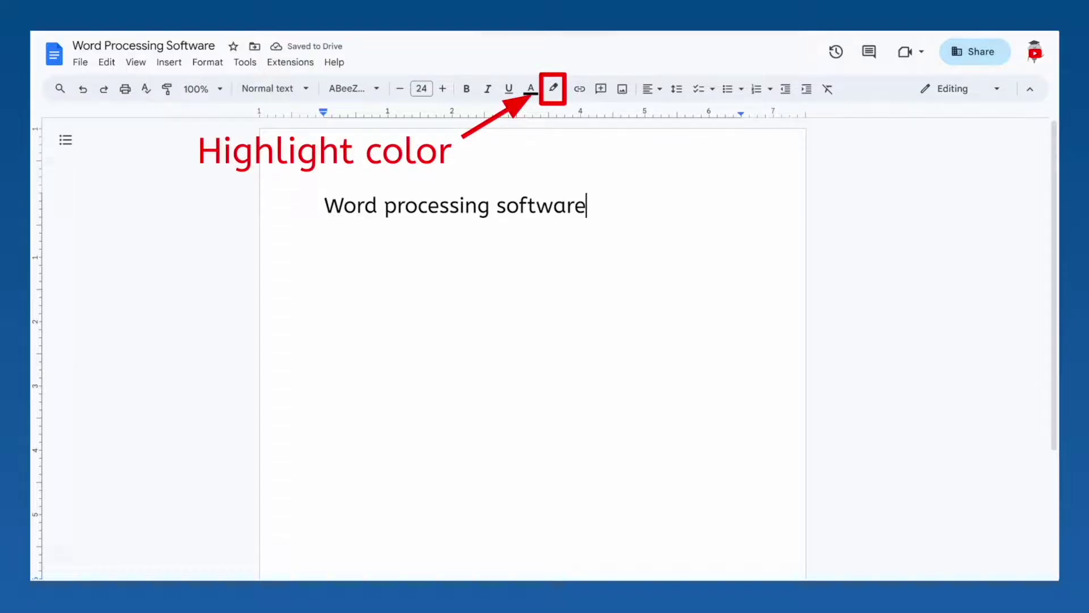
Step: Select the whole heading and apply a cyan highlight
{"action": "key", "text": "ctrl+a"}
{"action": "left_click", "coordinate": [553, 88]}
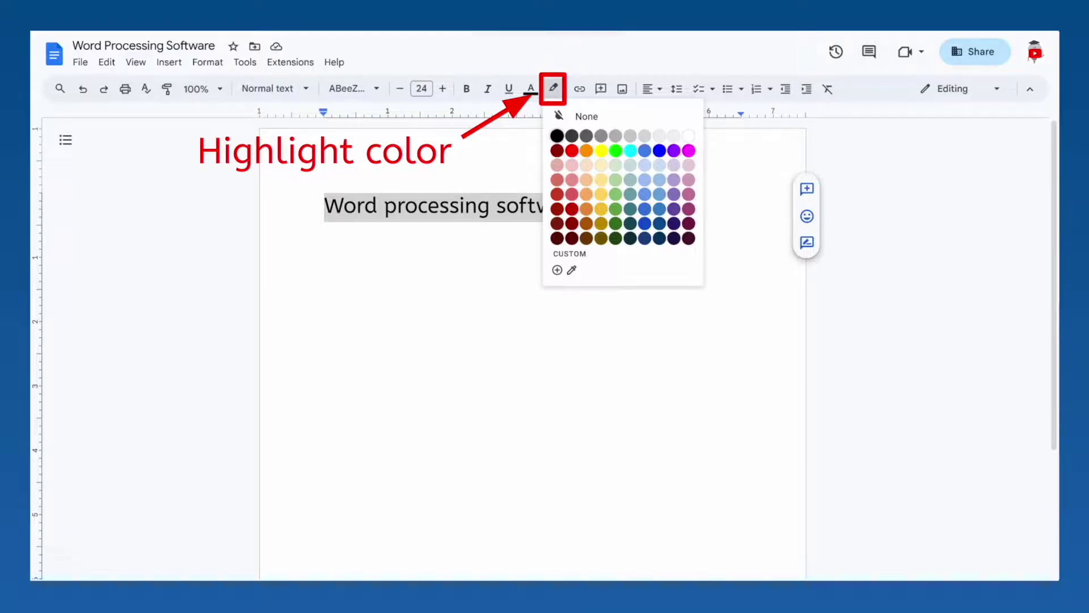
{"action": "left_click", "coordinate": [631, 151]}
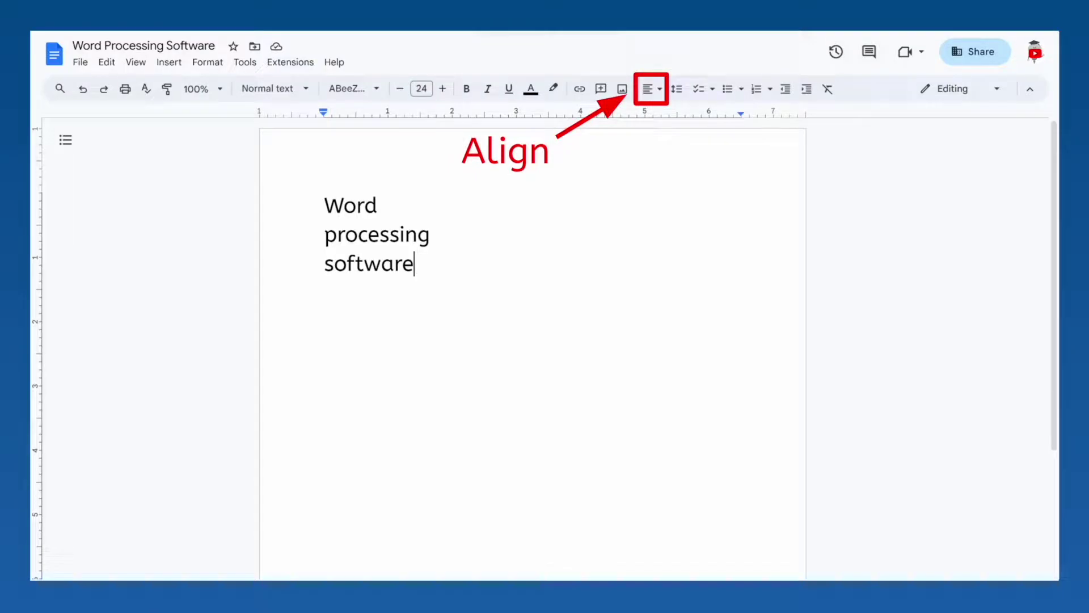
Step: Center all three lines of text, then right-align them
{"action": "key", "text": "ctrl+a"}
{"action": "left_click", "coordinate": [651, 88]}
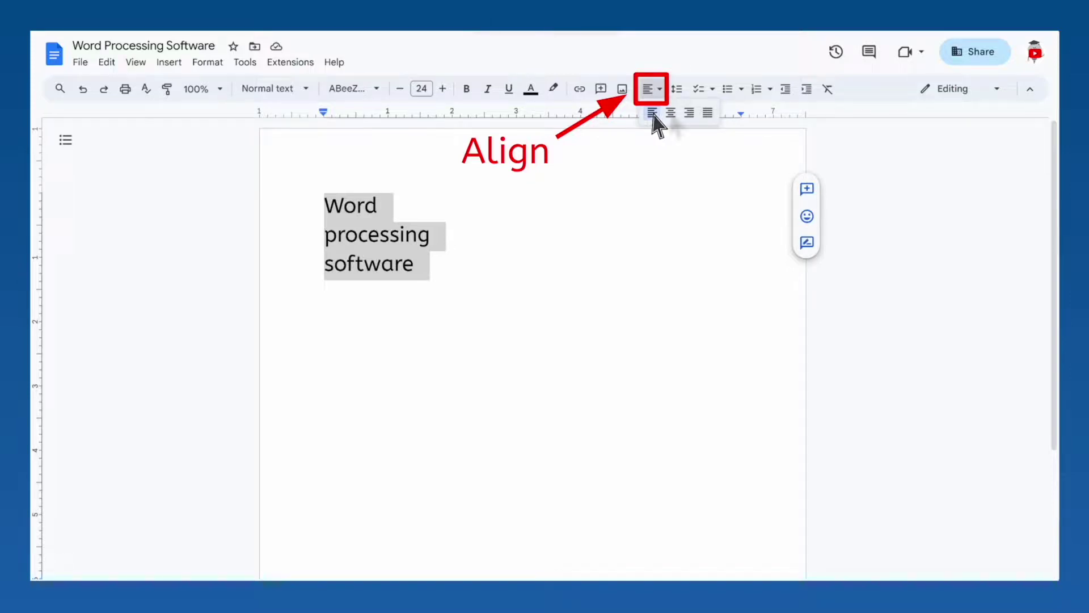
{"action": "left_click", "coordinate": [671, 113]}
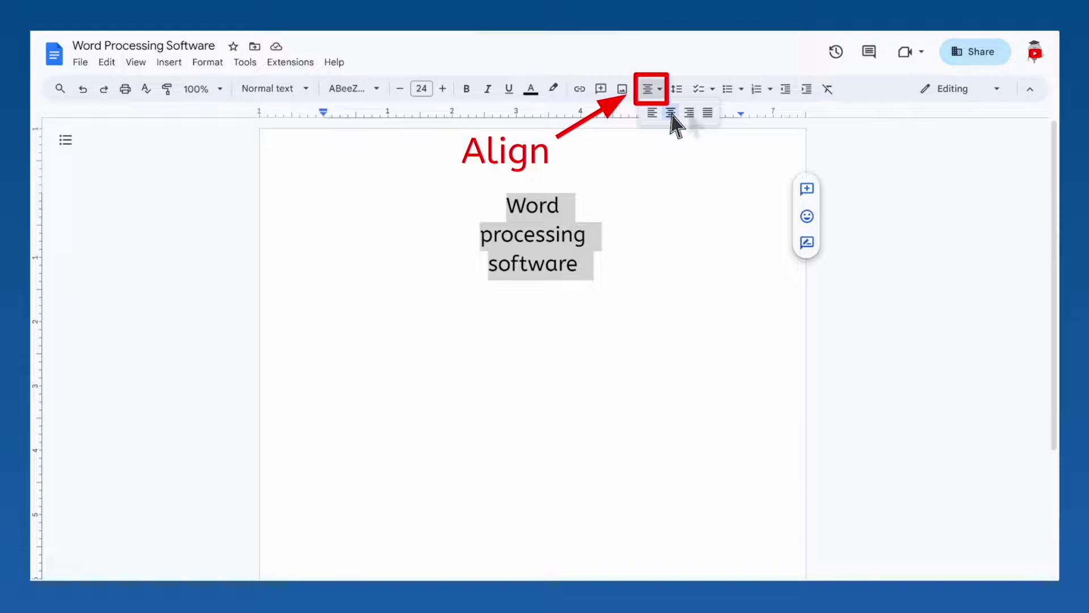
{"action": "left_click", "coordinate": [689, 113]}
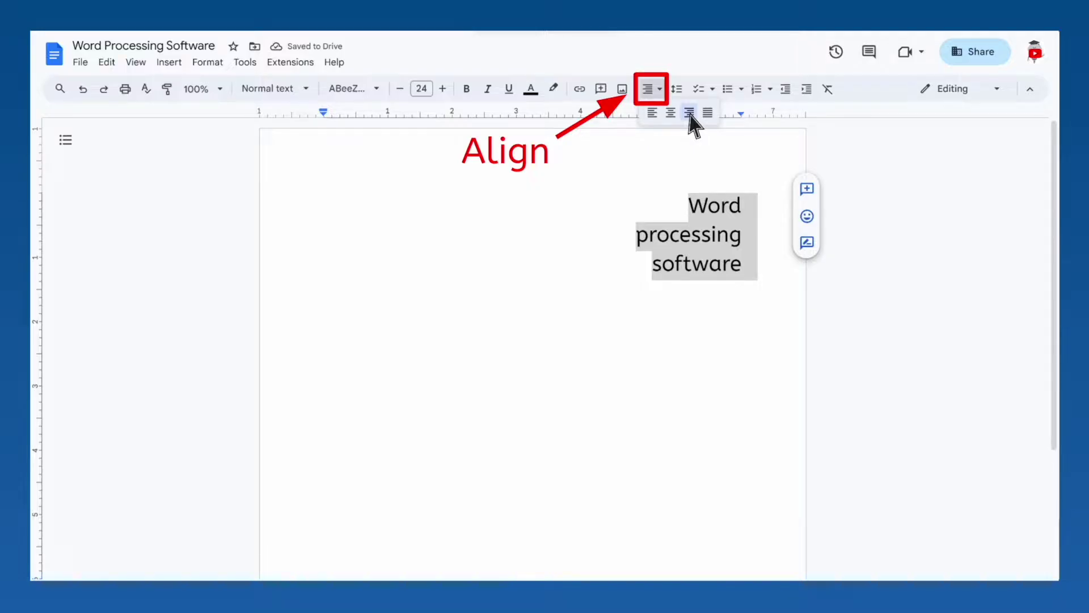
Step: Justify the paragraph across the full line width and close the alignment choices
{"action": "left_click", "coordinate": [708, 113]}
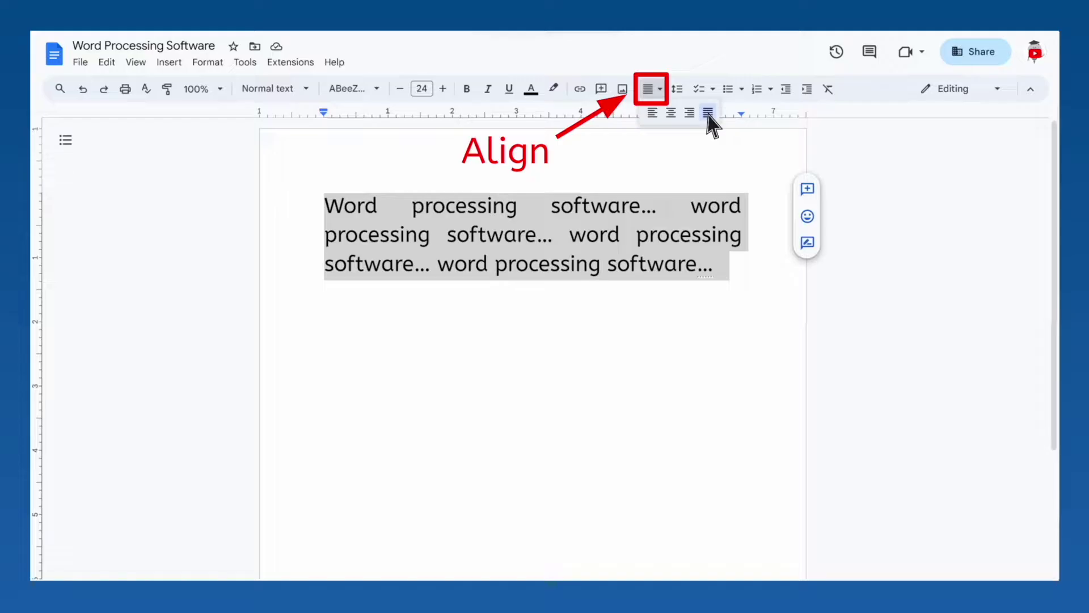
{"action": "left_click", "coordinate": [708, 113]}
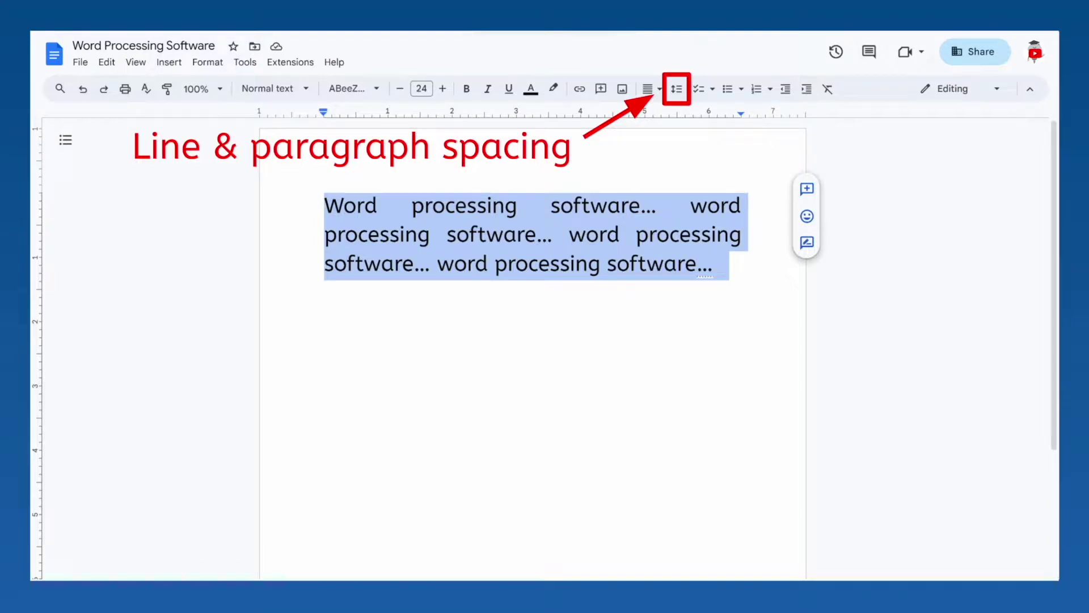
Step: Switch the paragraph's line spacing to single, then 1.5, then double
{"action": "left_click", "coordinate": [676, 88]}
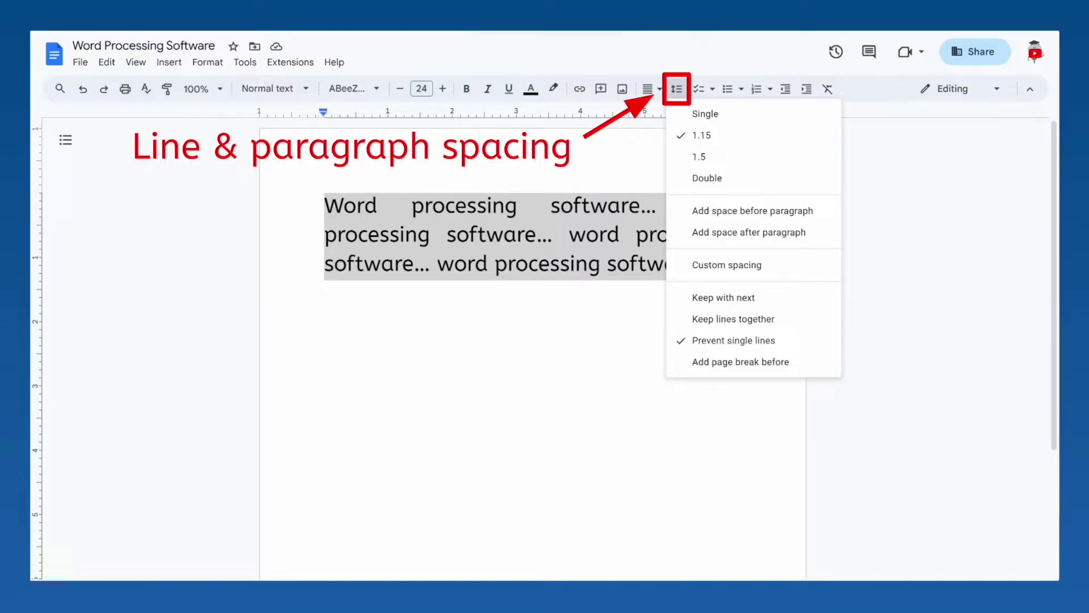
{"action": "left_click", "coordinate": [738, 113]}
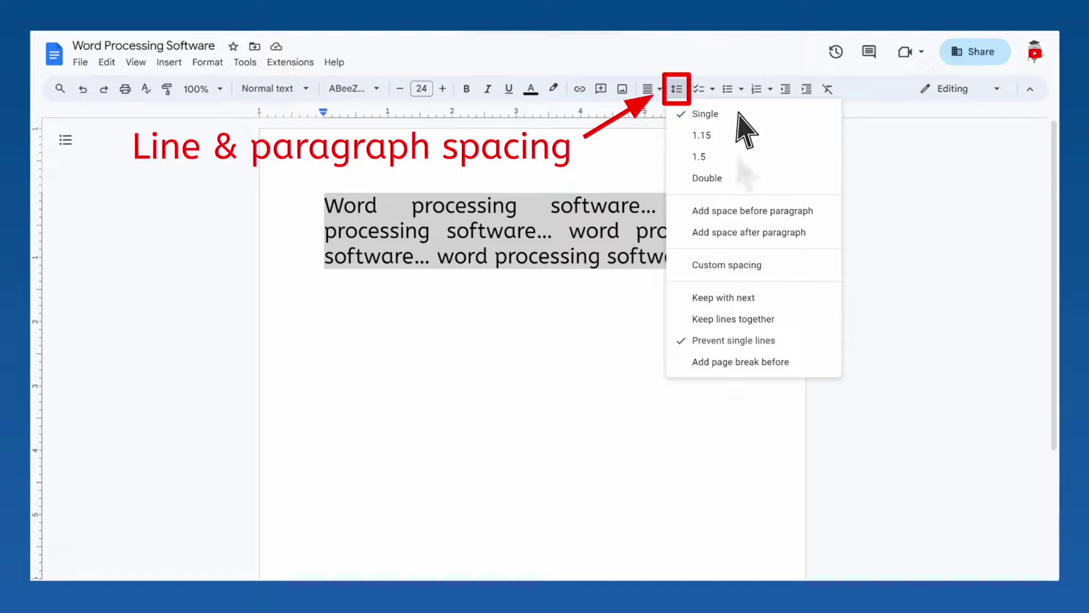
{"action": "left_click", "coordinate": [739, 157]}
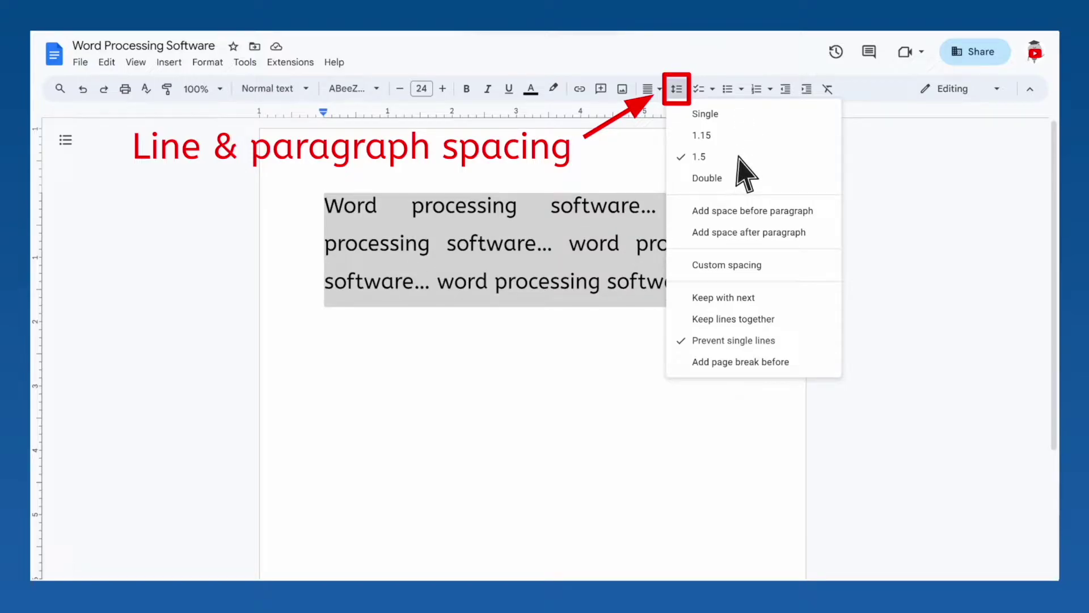
{"action": "left_click", "coordinate": [738, 177]}
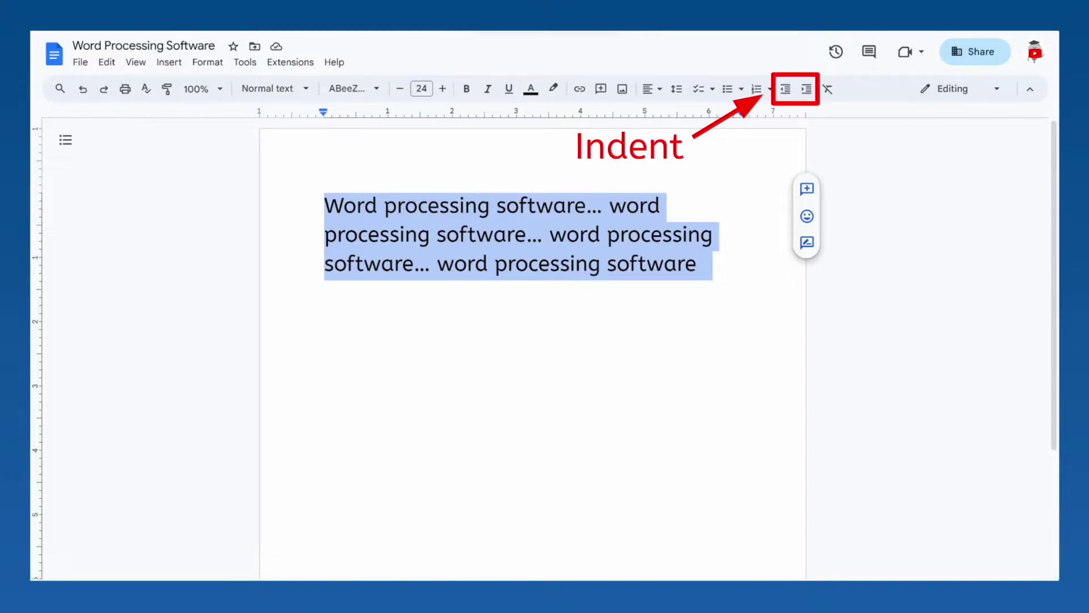
Step: Indent the paragraph three steps, 1.5 inches, to the right
{"action": "left_click", "coordinate": [805, 92]}
{"action": "left_click", "coordinate": [805, 92]}
{"action": "left_click", "coordinate": [805, 92]}
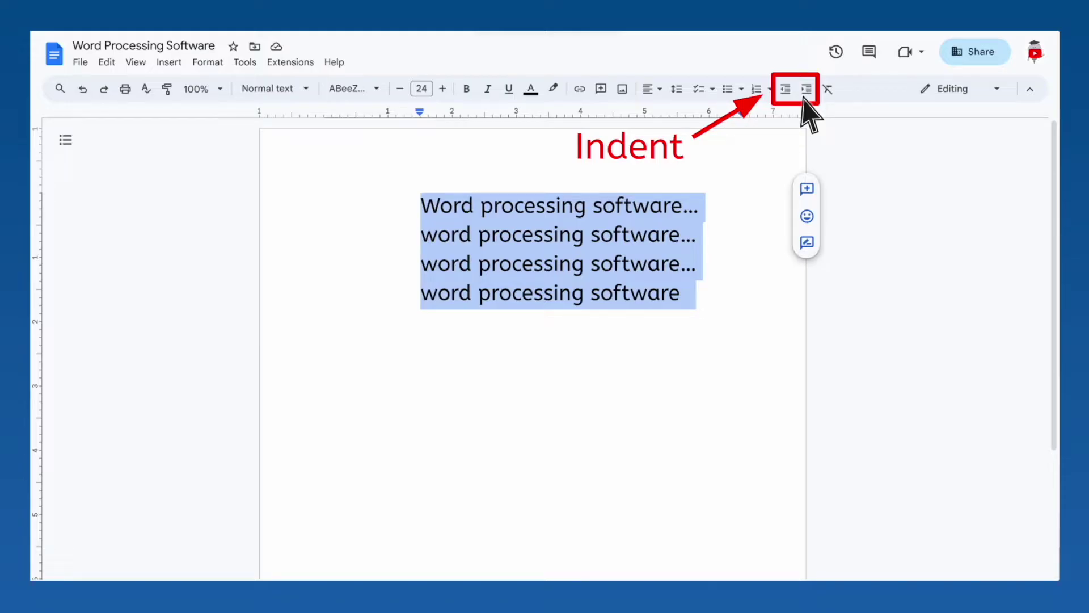
Step: Decrease the indent three steps to return the paragraph to the left margin
{"action": "left_click", "coordinate": [786, 91]}
{"action": "left_click", "coordinate": [786, 91]}
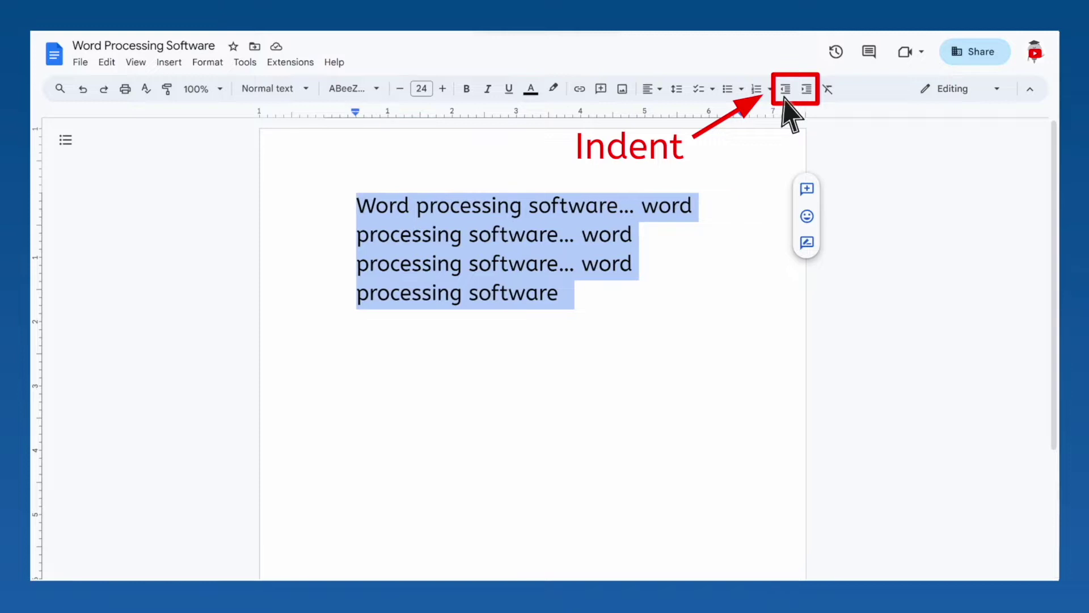
{"action": "left_click", "coordinate": [785, 91]}
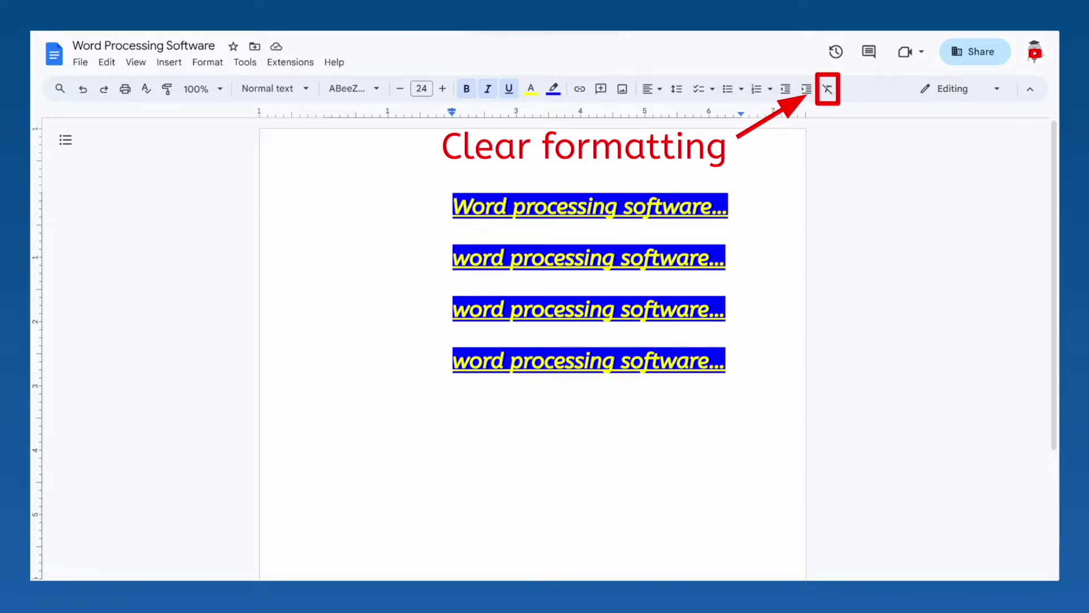
Step: Select all the text and clear its formatting back to plain Arial 11
{"action": "key", "text": "ctrl+a"}
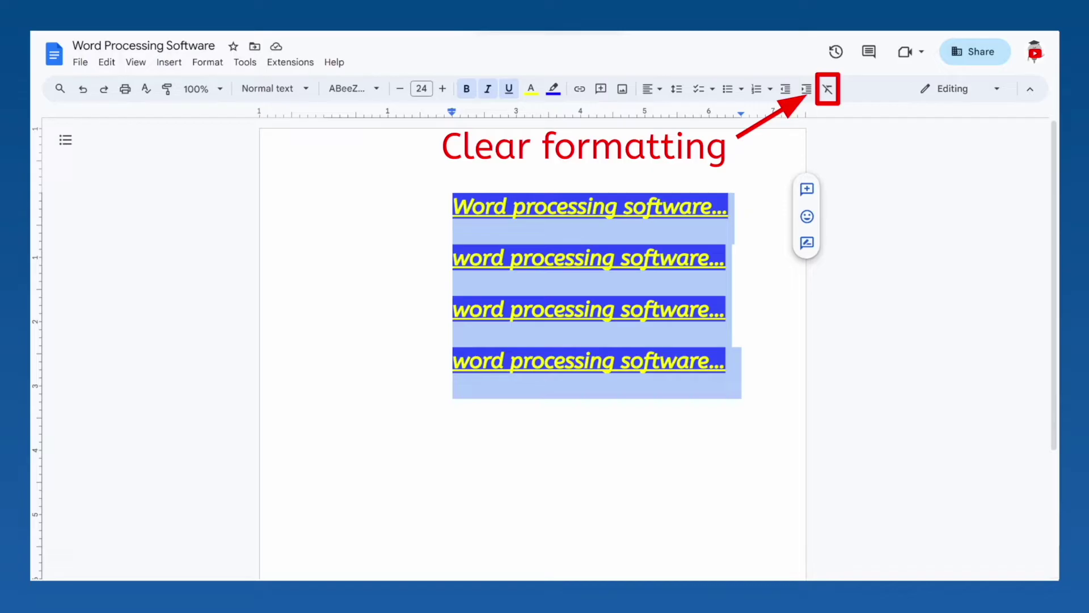
{"action": "key", "text": "ctrl+backslash"}
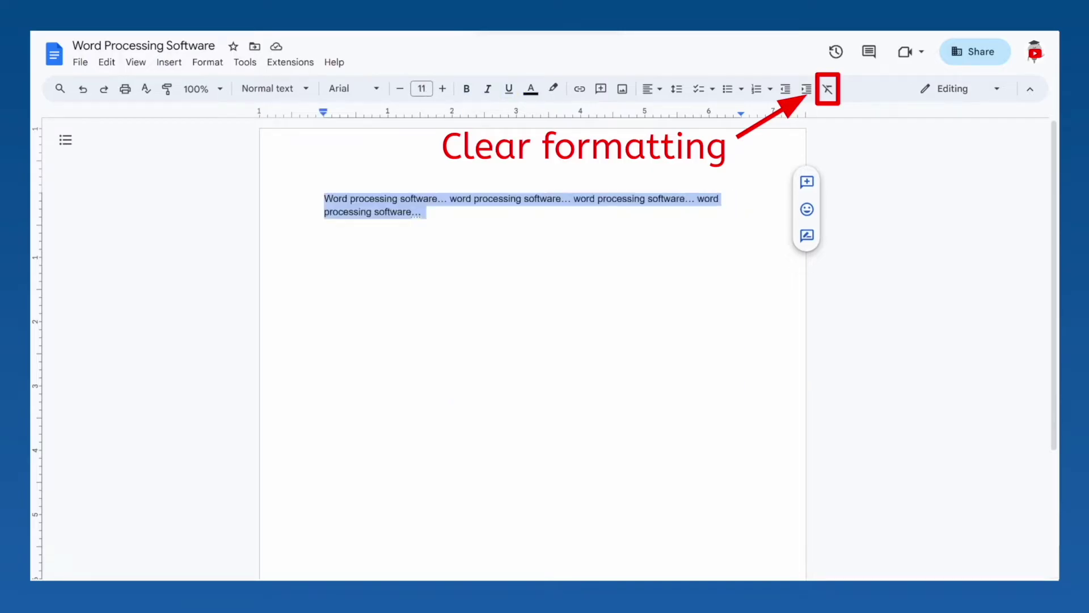